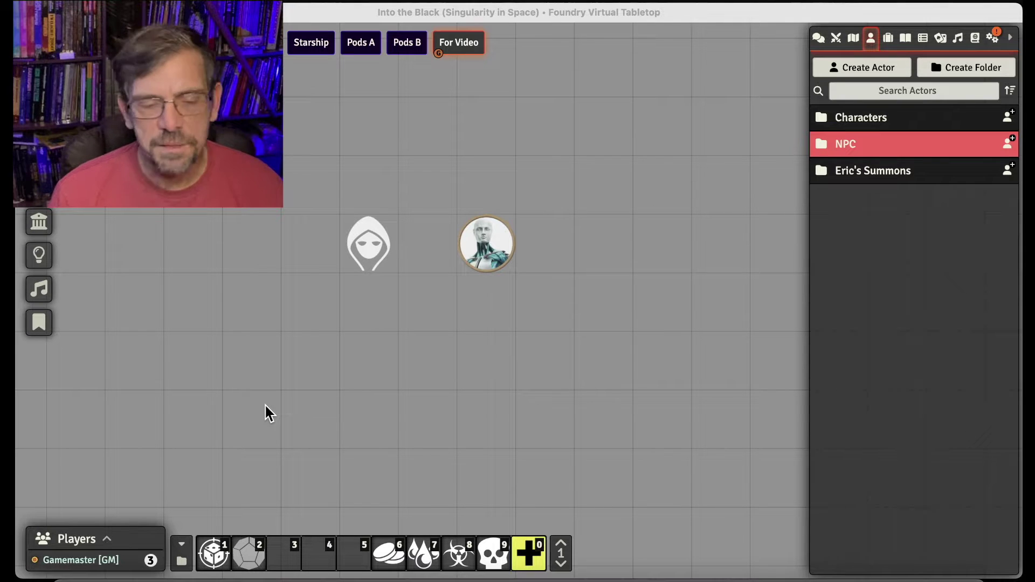
Roll a d8 with its wild die using the Quick Roller macro.
left_click(209, 556)
left_click(209, 555)
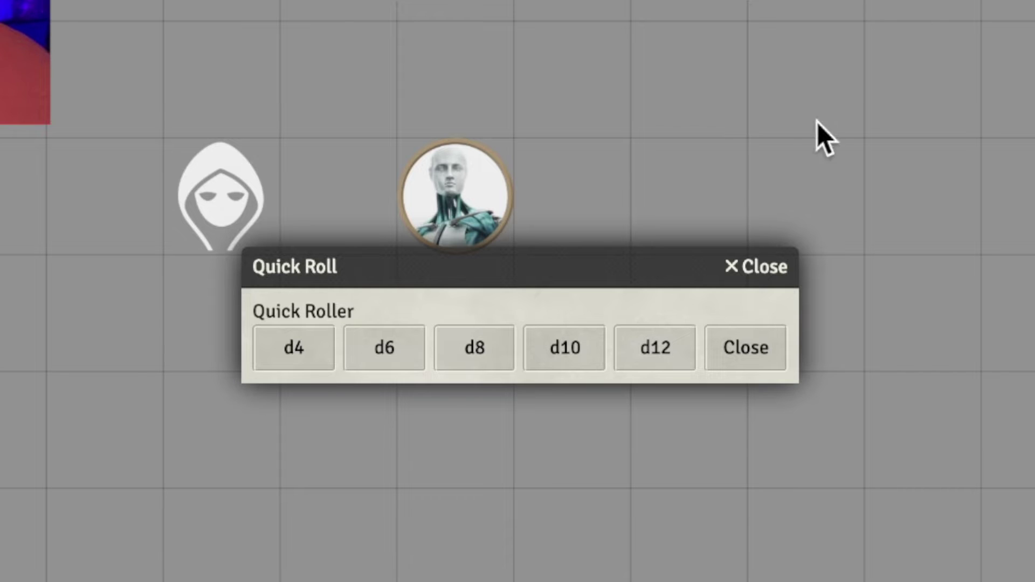
left_click(484, 365)
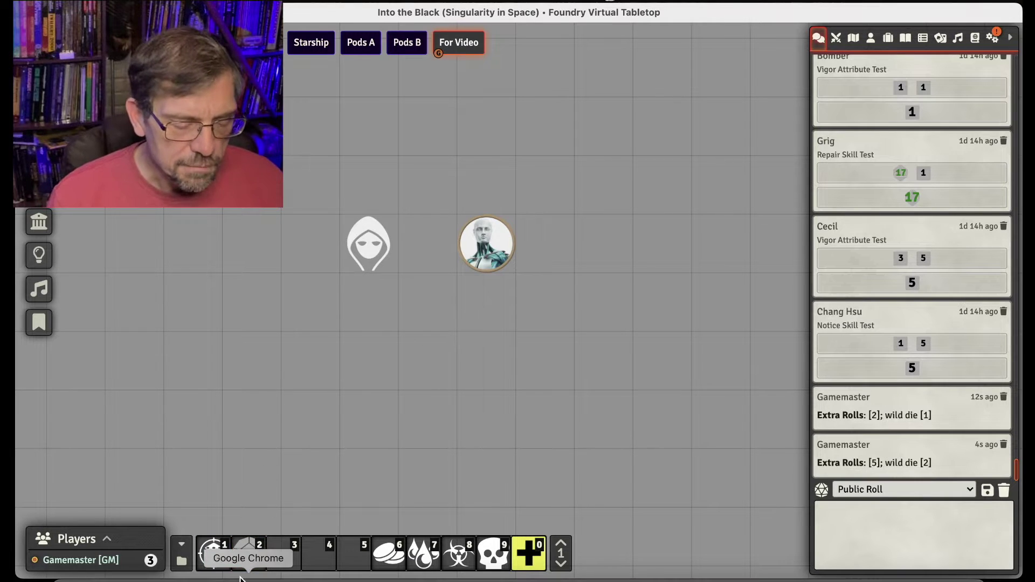
Roll d6 trait dice with wild dice for 5 mooks using the Multi-Mook Roller.
left_click(248, 558)
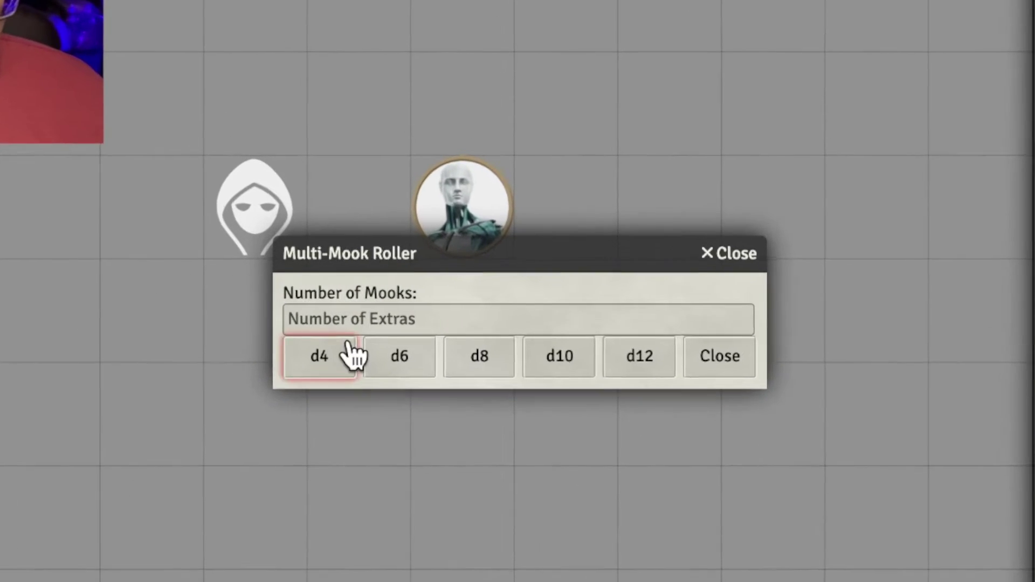
left_click(407, 309)
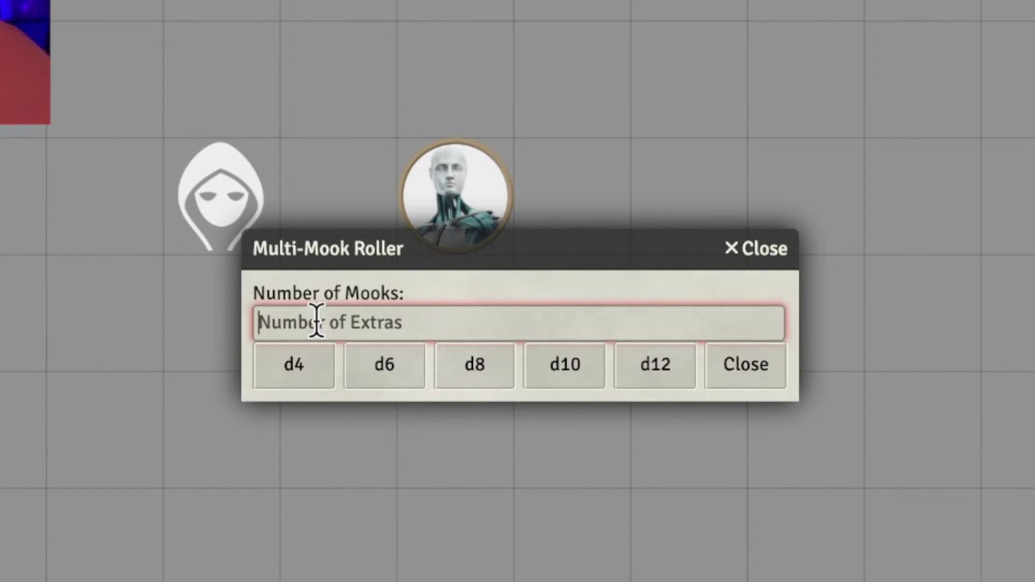
type("5")
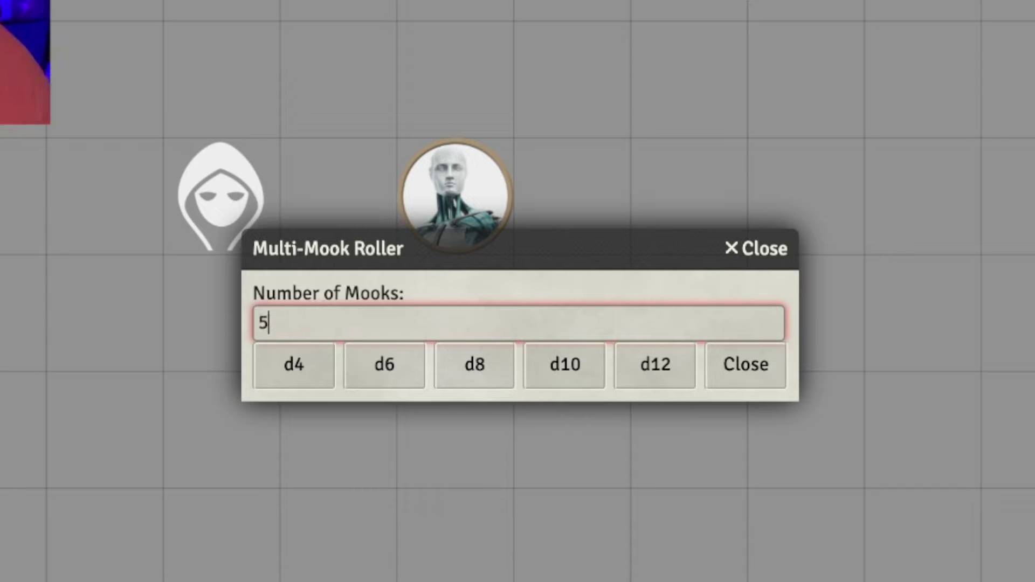
left_click(366, 377)
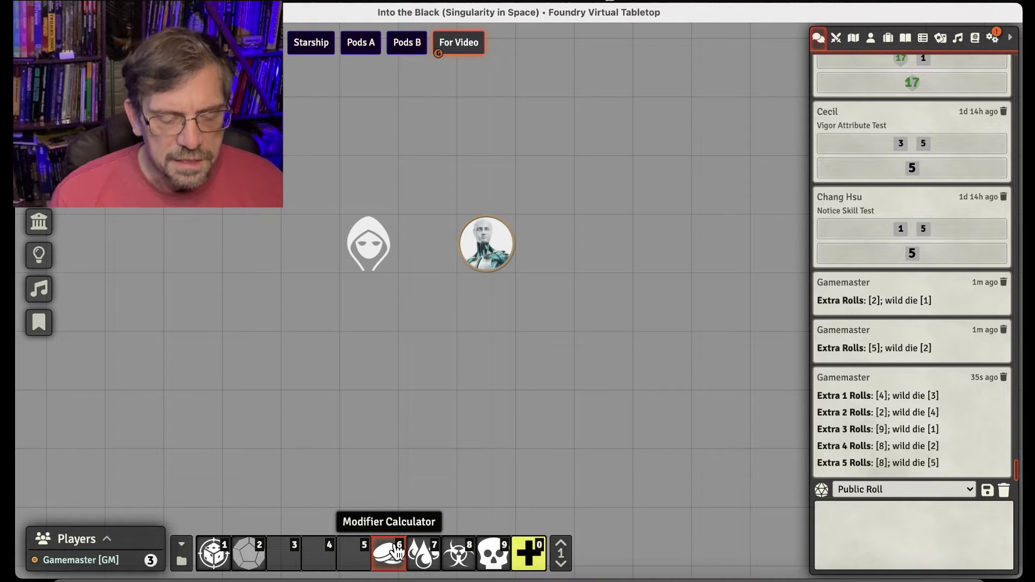
Calculate the attack modifier for medium range and light cover with the Modifier Calculator macro.
left_click(398, 551)
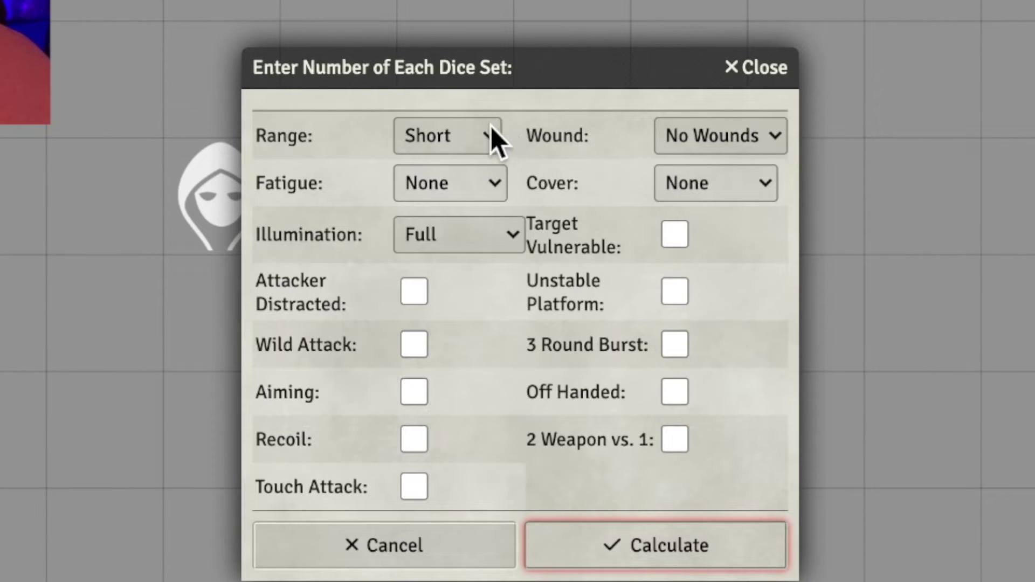
left_click(490, 127)
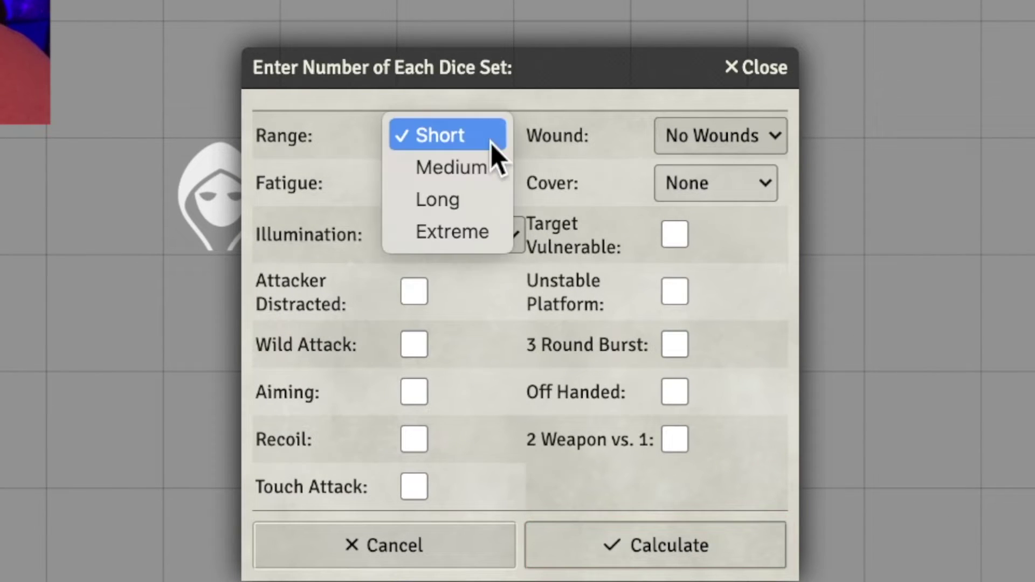
left_click(487, 172)
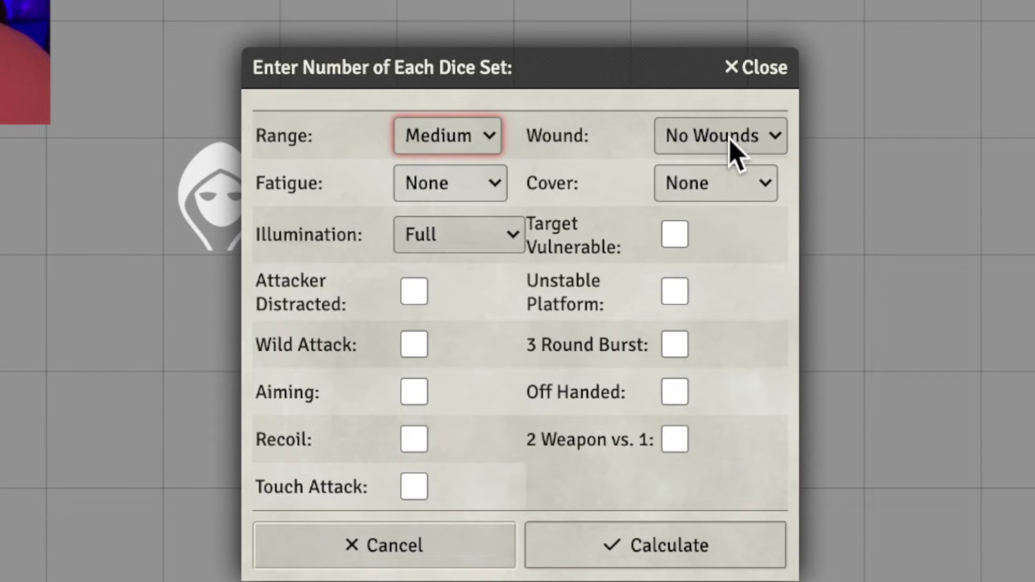
left_click(731, 192)
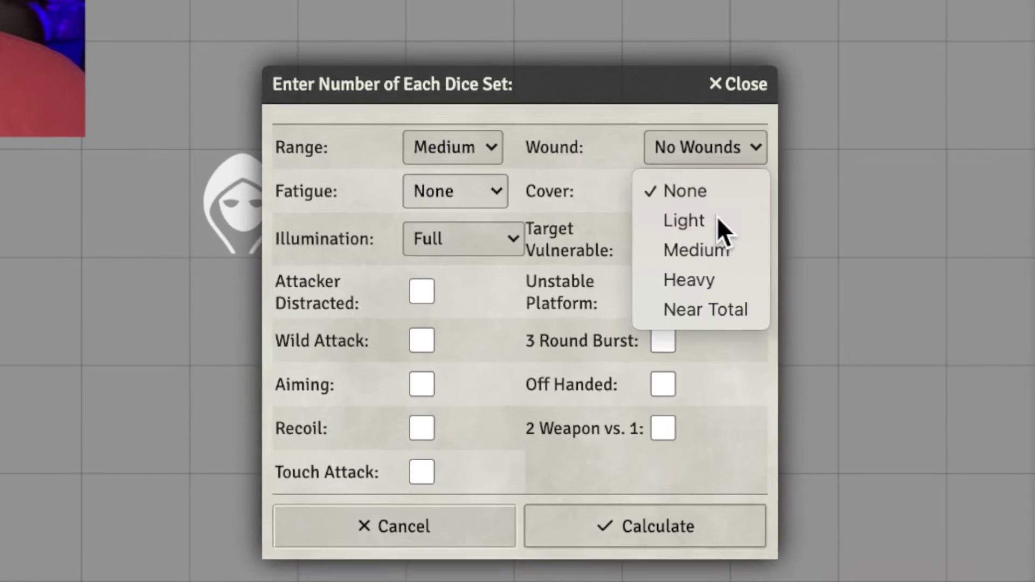
left_click(734, 216)
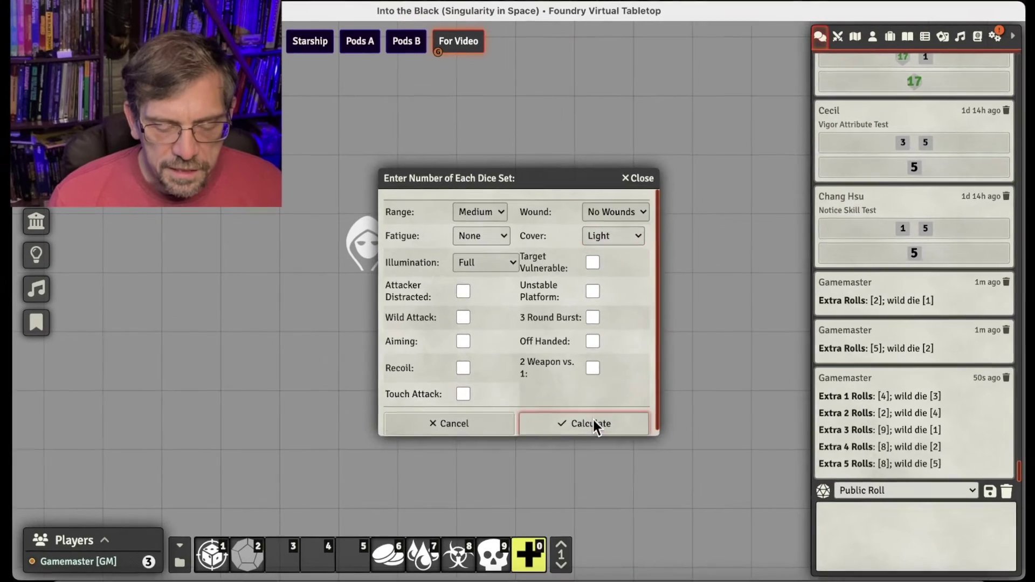
left_click(604, 440)
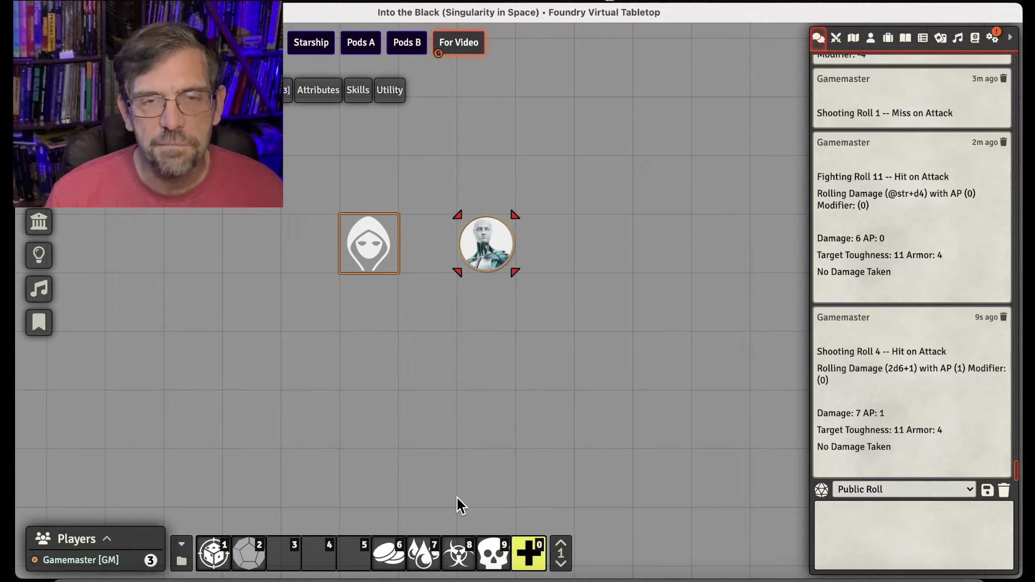
Mark the robot token as the target and select the hooded token as the attacker.
right_click(477, 265)
left_click(451, 305)
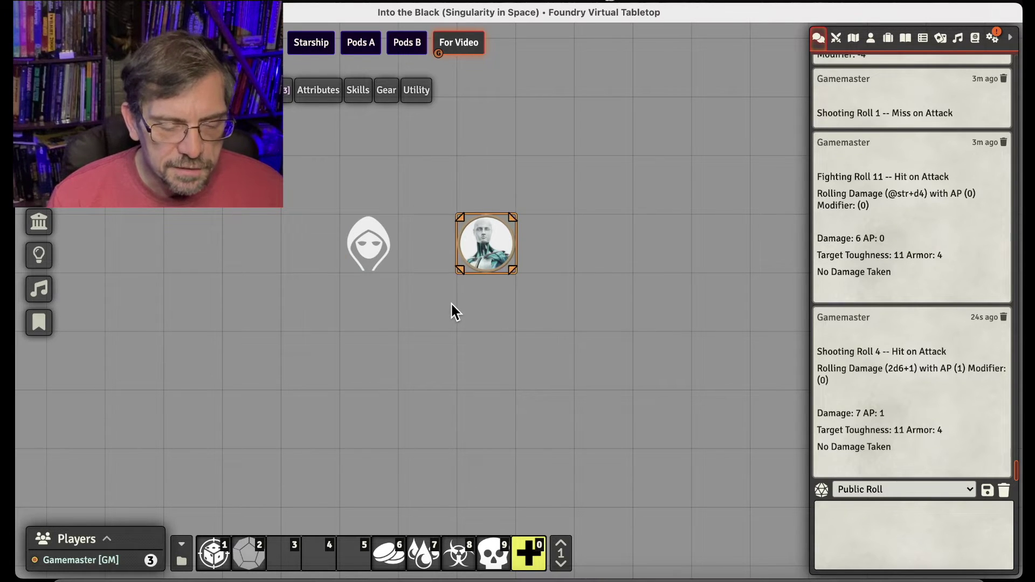
right_click(475, 257)
left_click(435, 276)
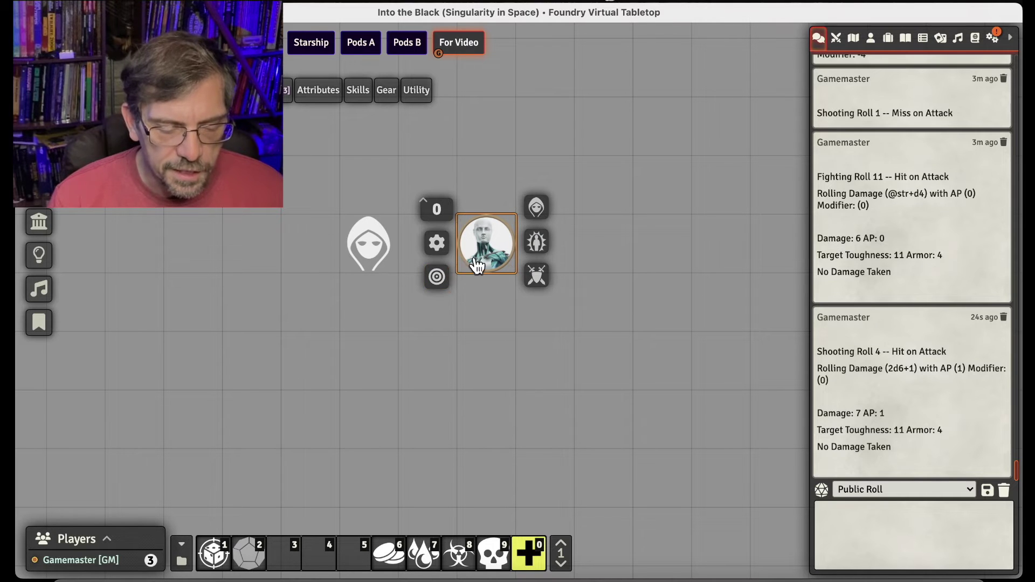
left_click(479, 262)
right_click(465, 264)
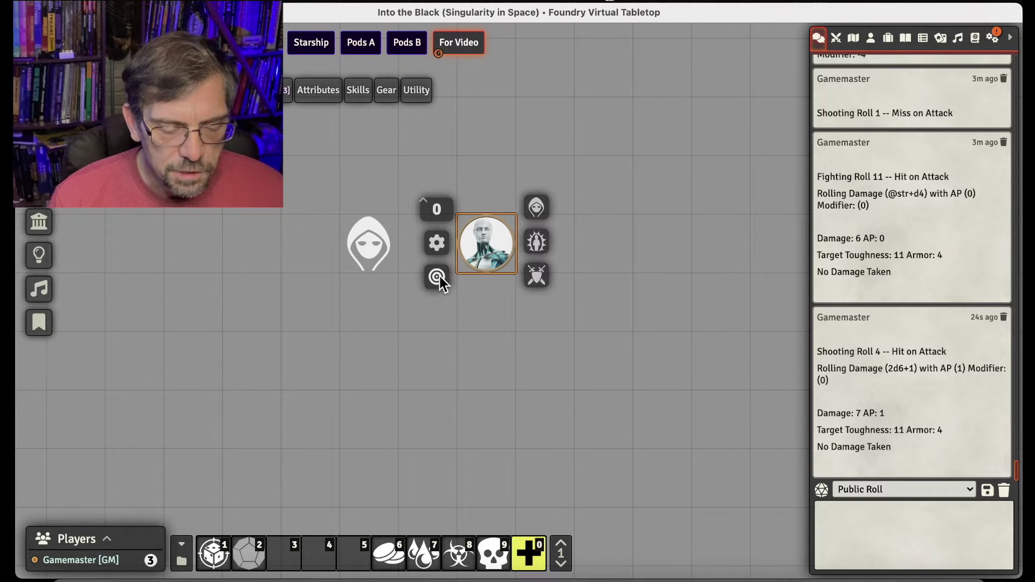
left_click(437, 276)
left_click(370, 257)
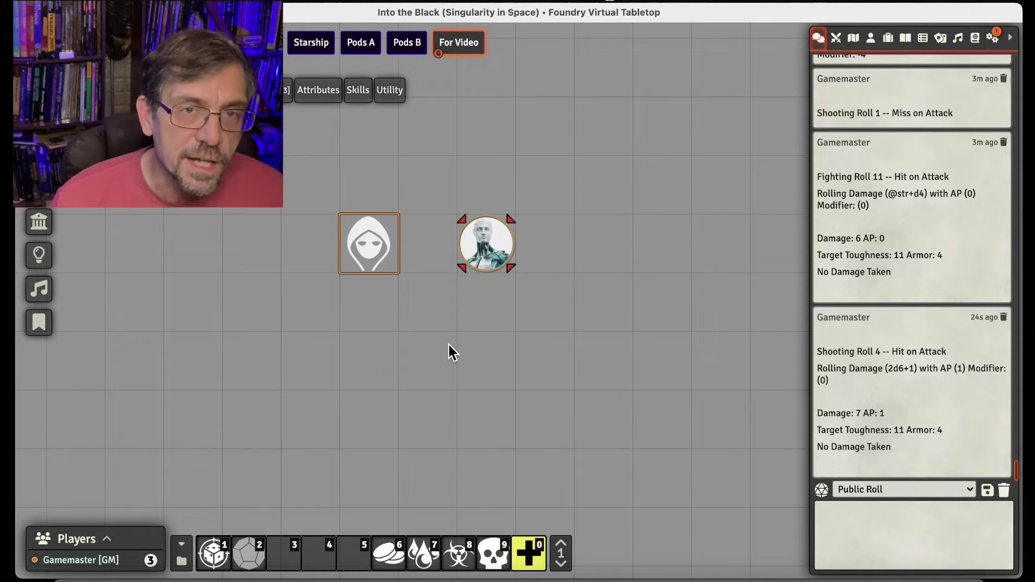
Roll an attack on the targeted robot with the Colt 1911, leaving attack and damage modifiers at 0.
left_click(423, 554)
left_click(571, 272)
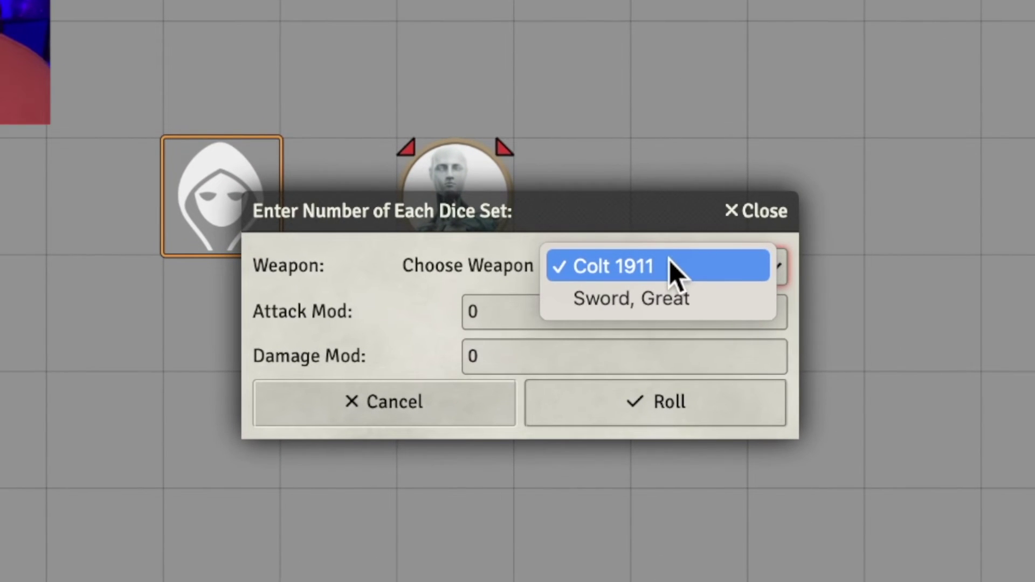
left_click(429, 299)
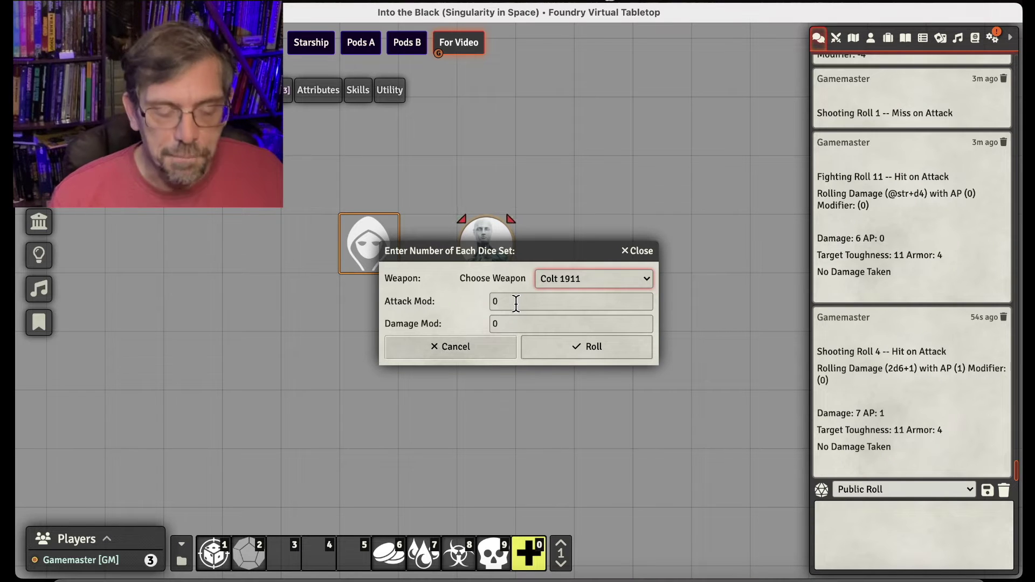
left_click(570, 353)
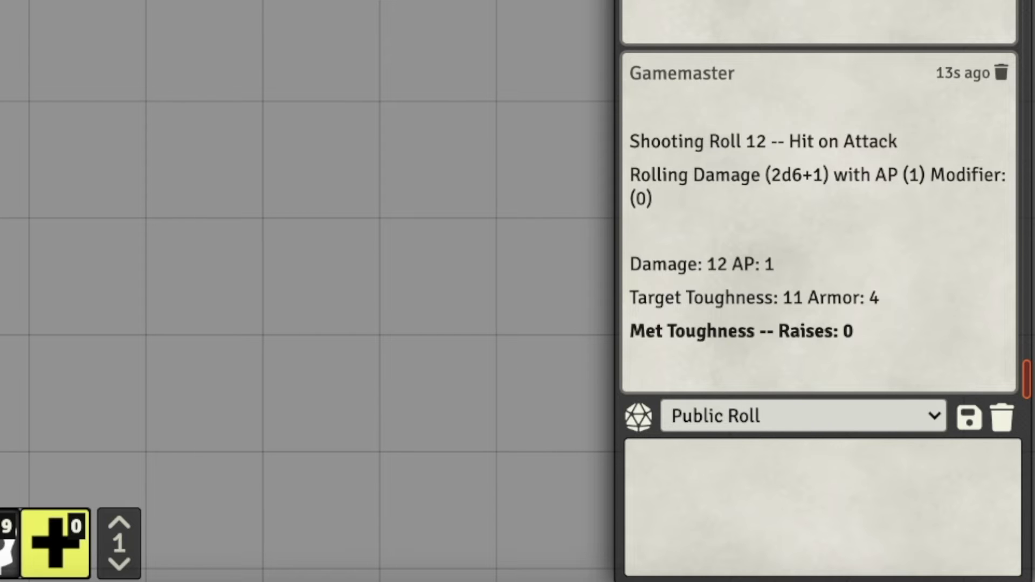
Roll an attack on the targeted robot with the Sword, Great, using an attack modifier of 4.
left_click(217, 548)
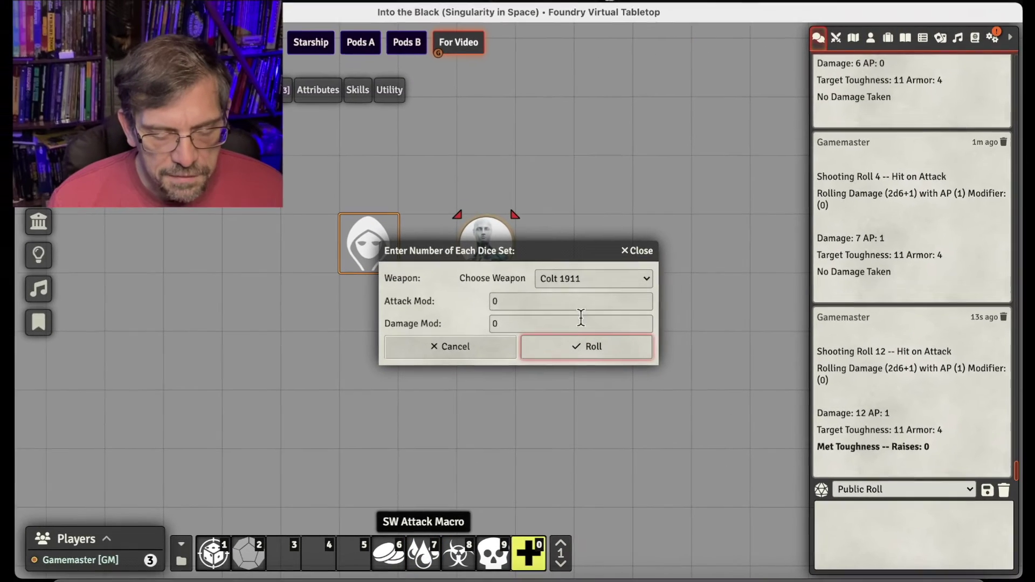
left_click(580, 280)
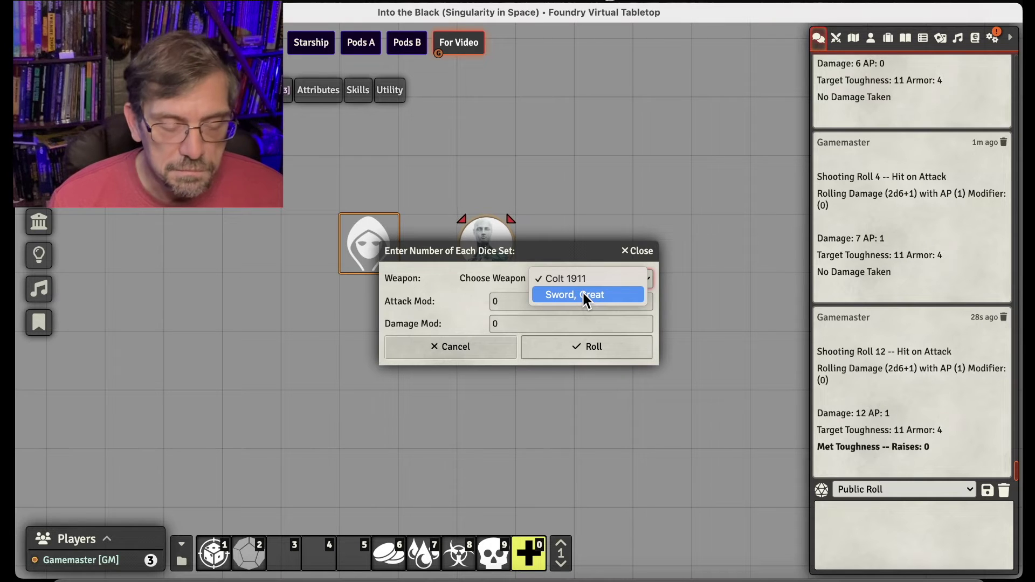
left_click(584, 305)
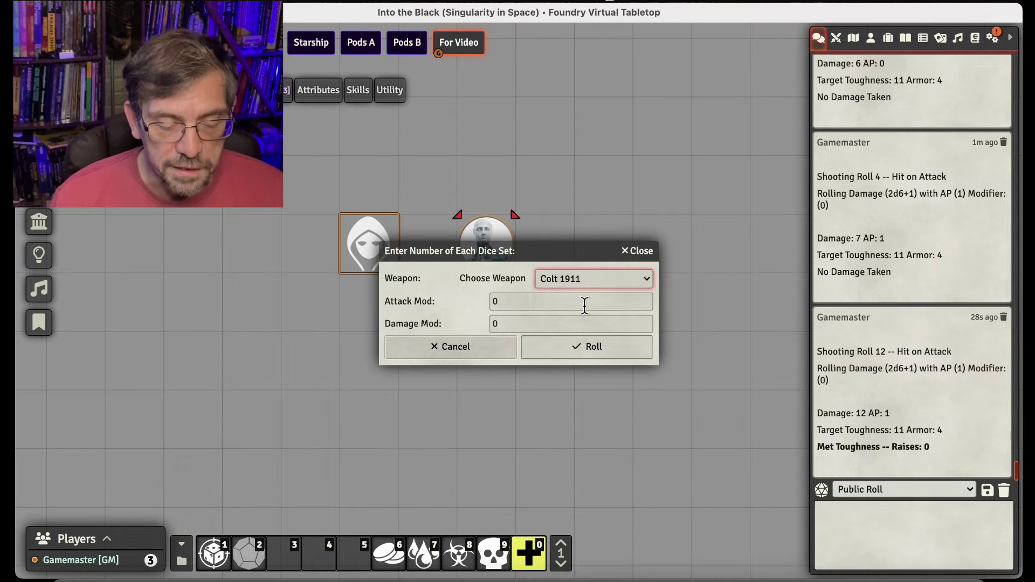
left_click(522, 302)
key("BackSpace")
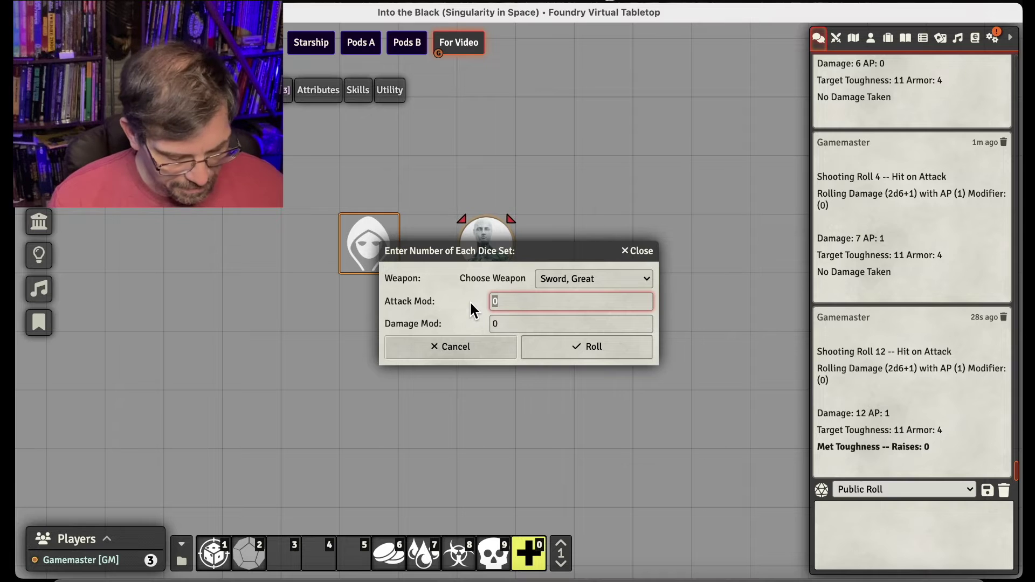
type("4")
left_click(596, 355)
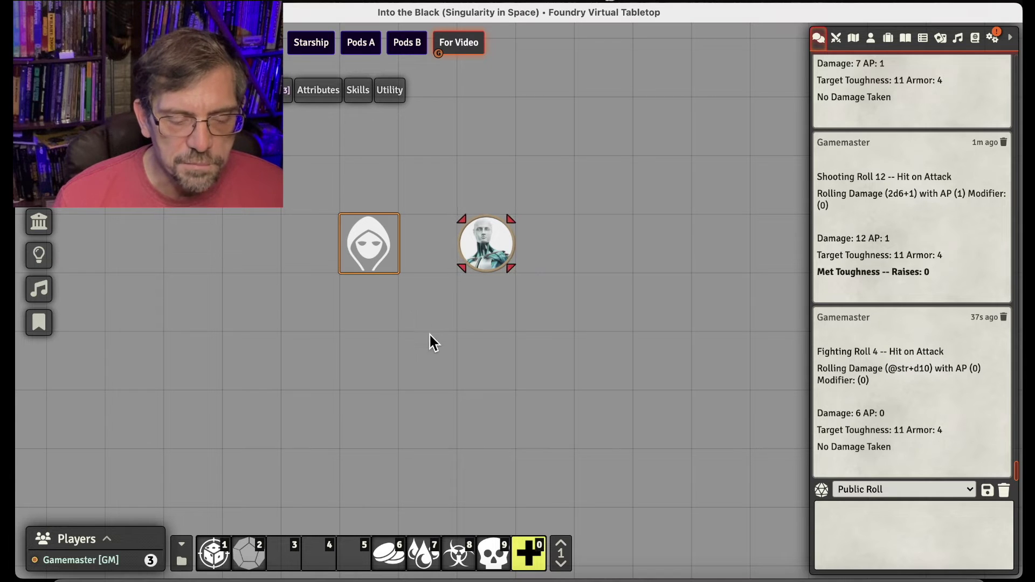
Roll a fear check for the robot token with a fear penalty of -4.
left_click(487, 260)
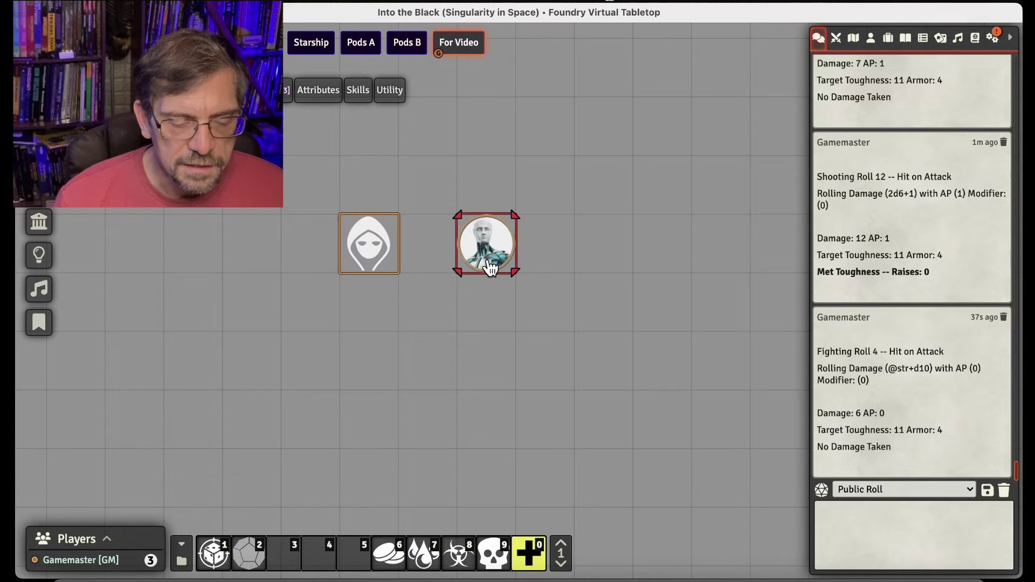
left_click(459, 561)
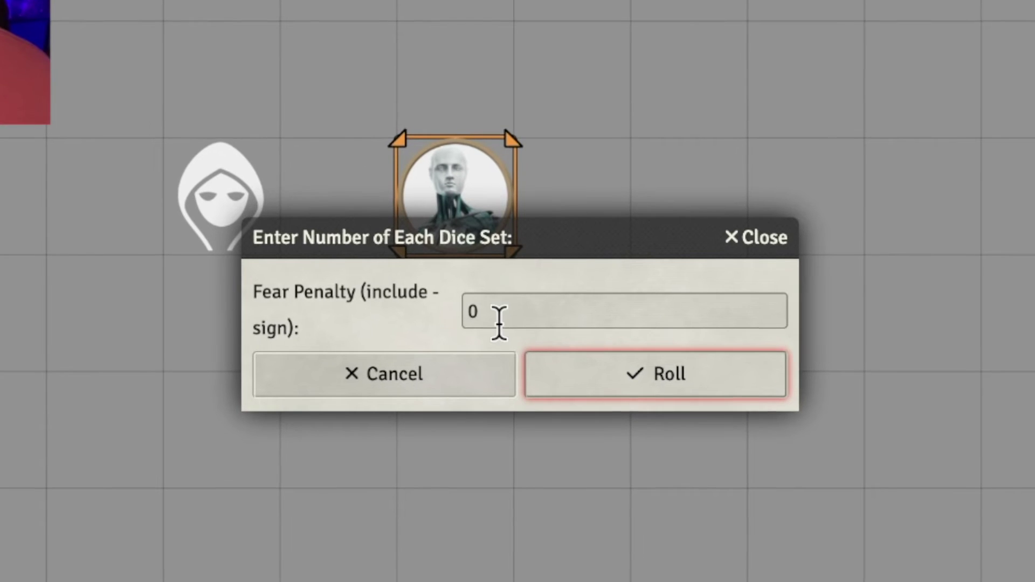
double_click(503, 306)
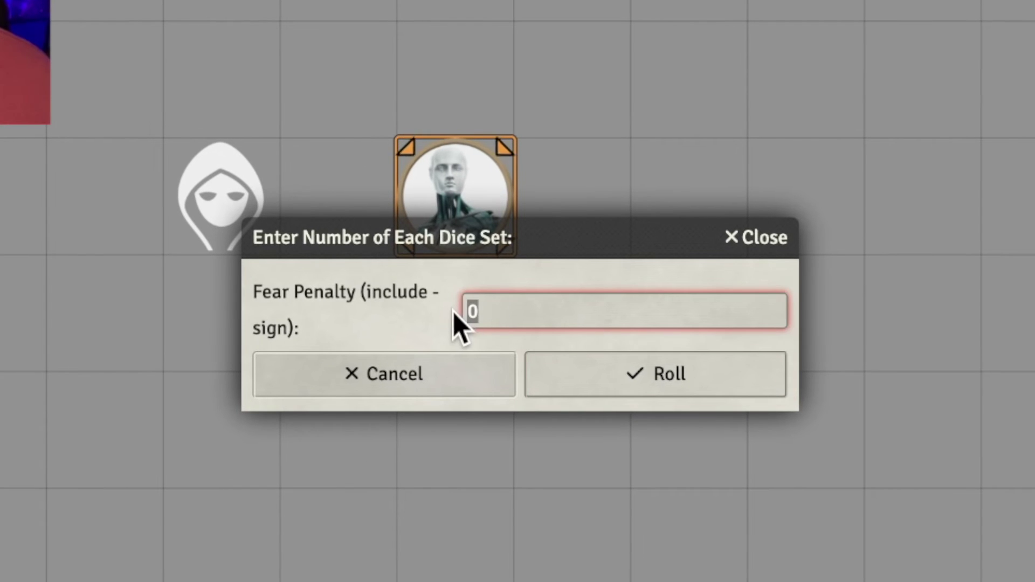
type("-4")
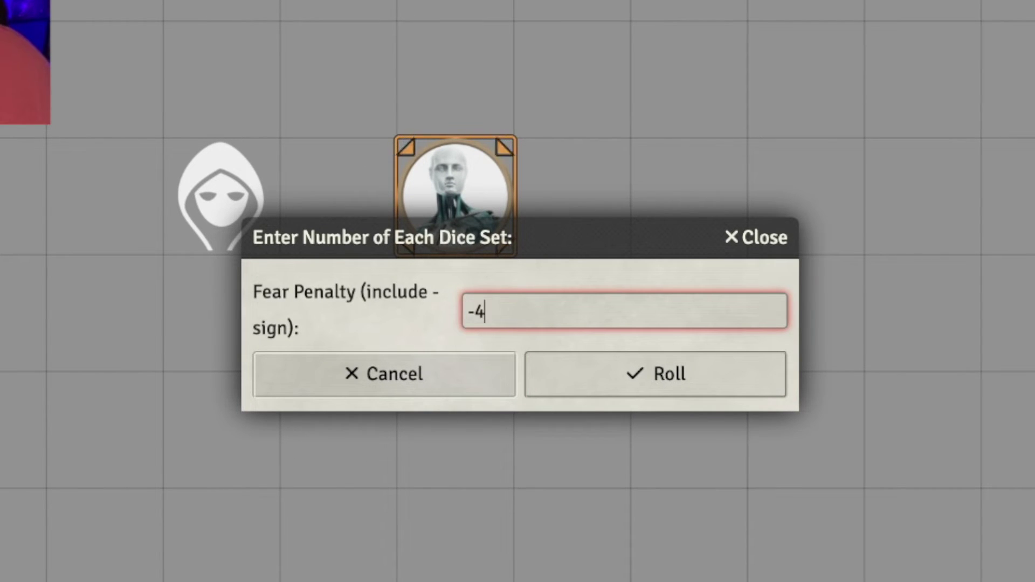
left_click(593, 372)
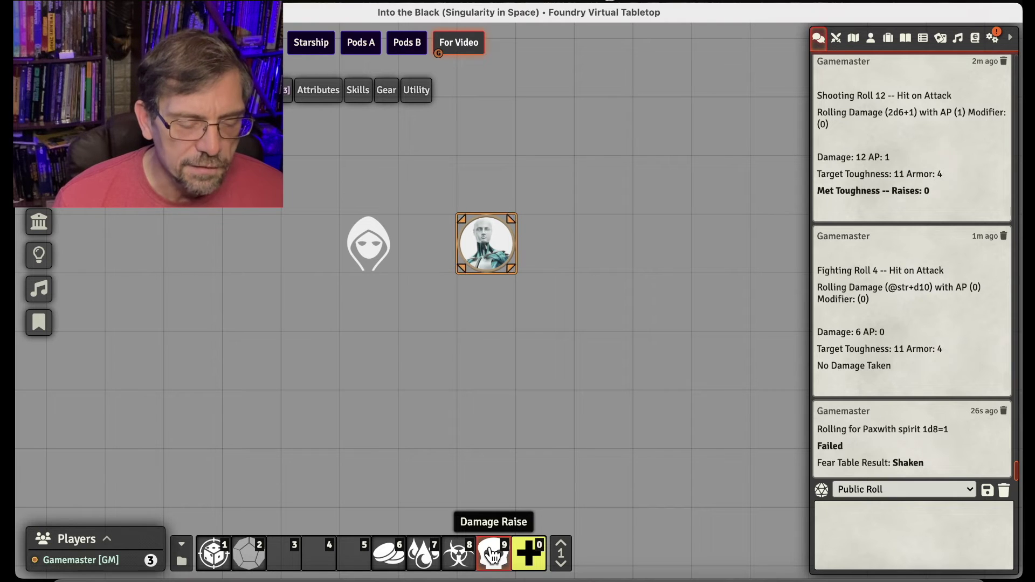
left_click(493, 554)
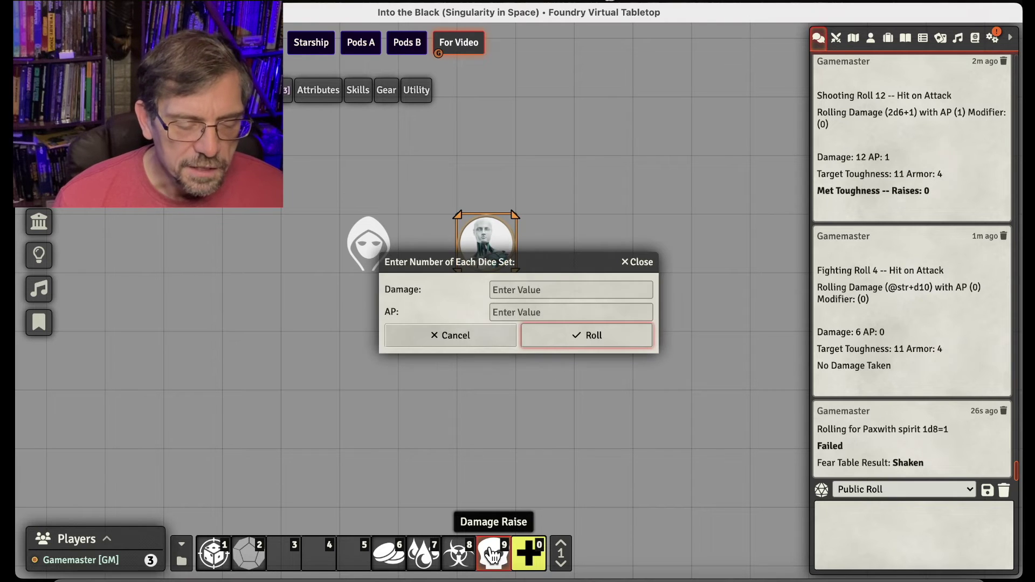
left_click(542, 290)
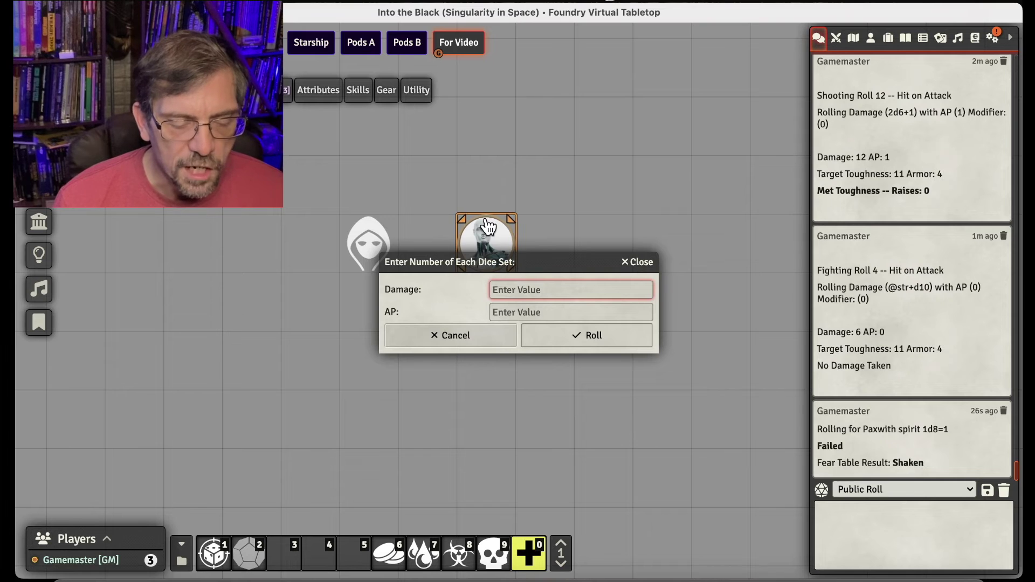
left_click(488, 335)
With the hooded token selected, run the Damage Raise macro on the targeted robot with damage 10 and AP 2.
left_click(370, 252)
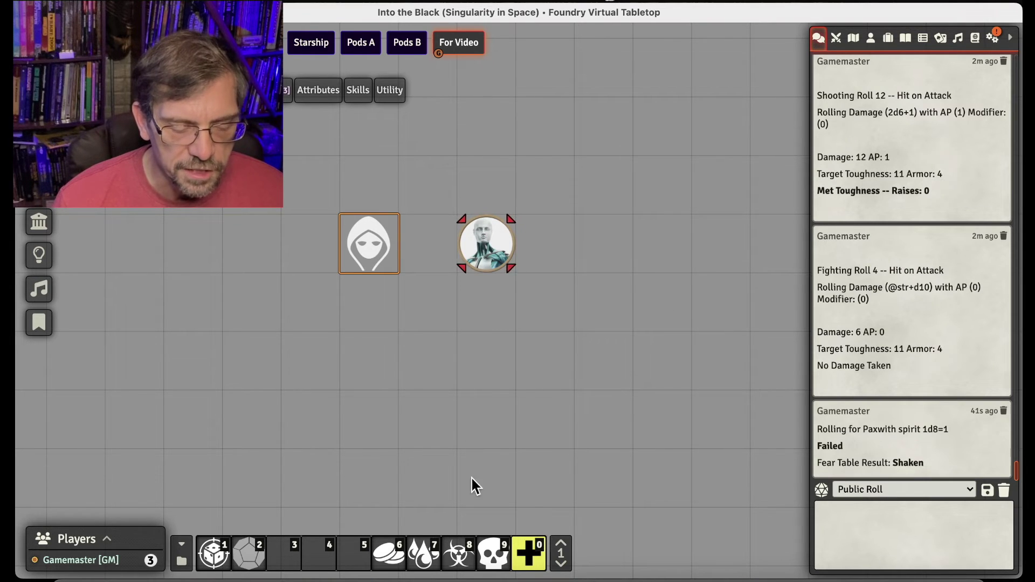
left_click(496, 550)
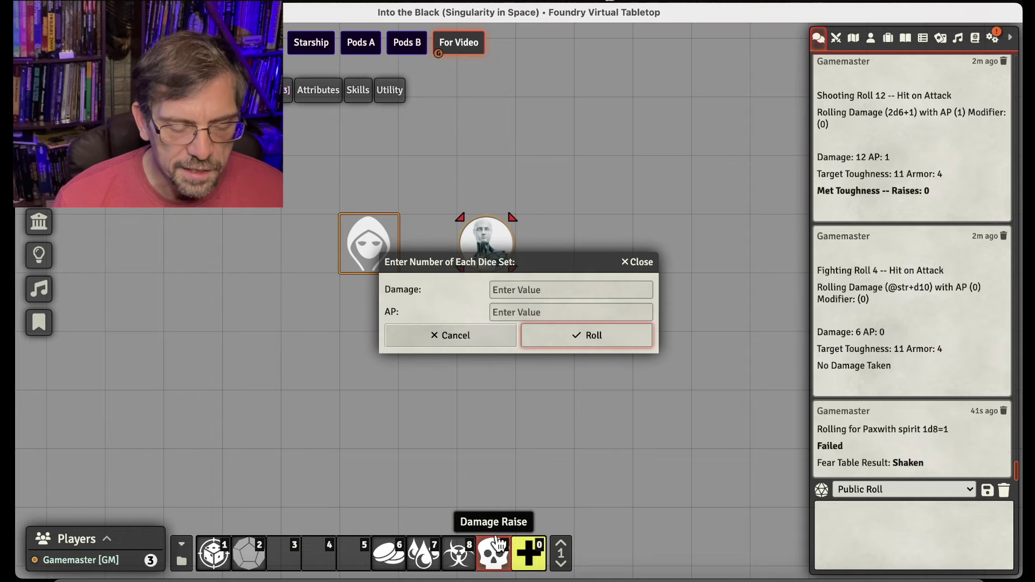
left_click(534, 291)
type("10")
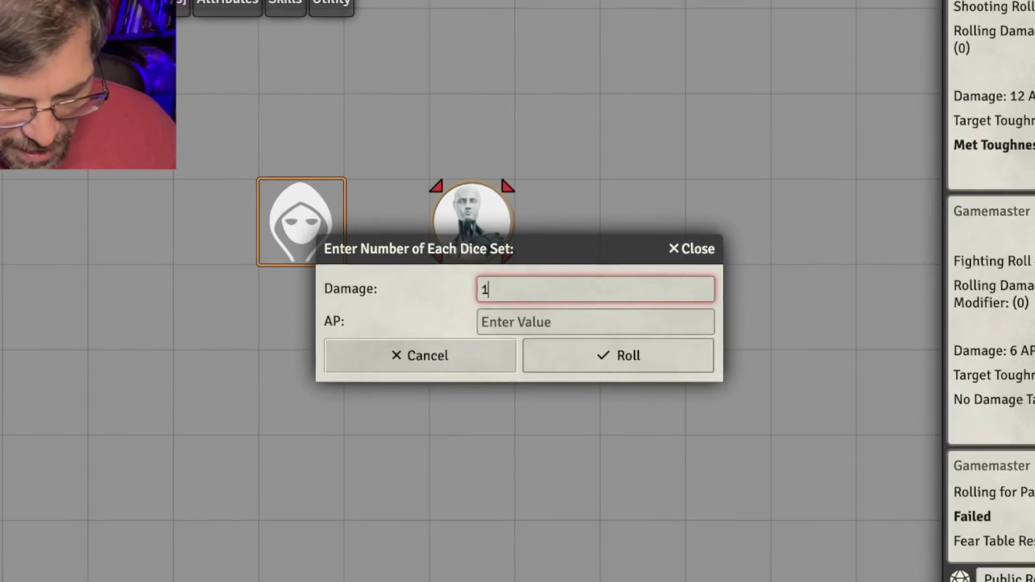
left_click(563, 331)
type("2")
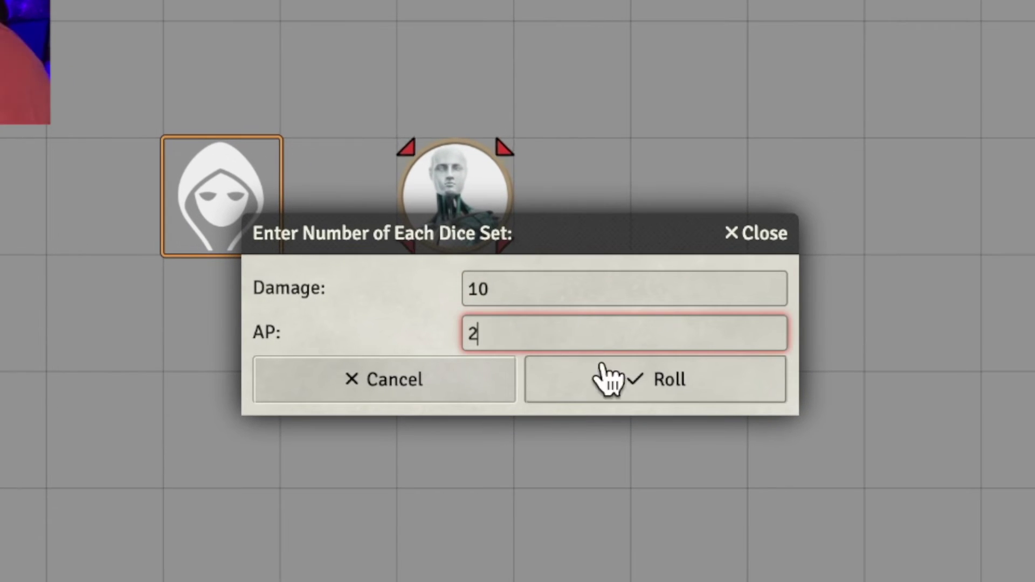
left_click(612, 377)
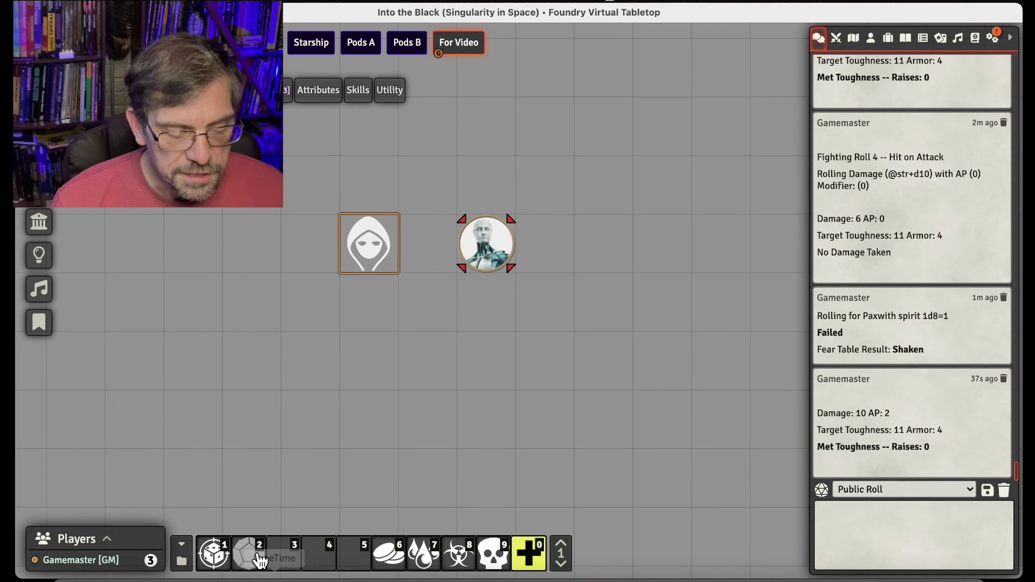
left_click(214, 553)
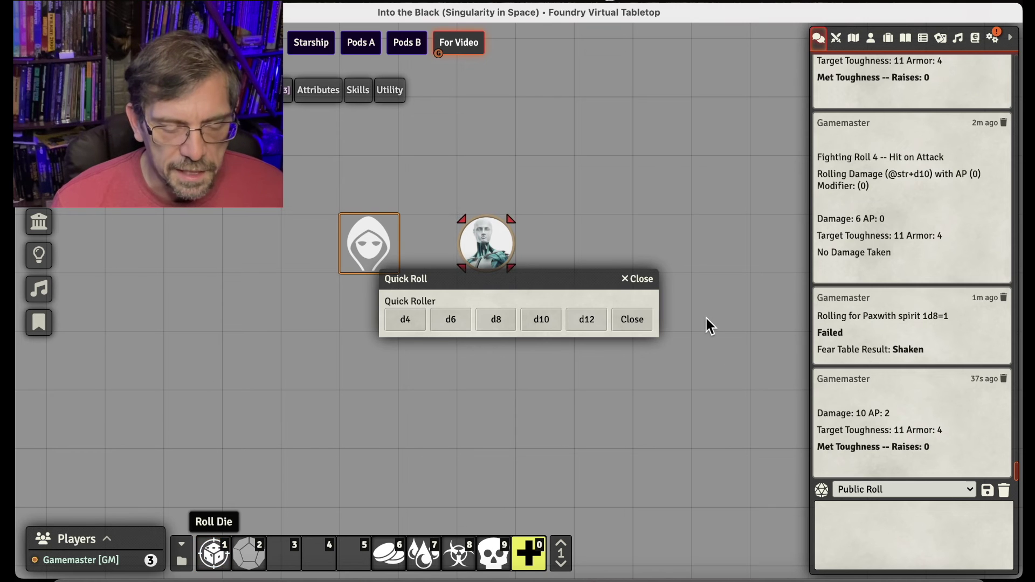
left_click(638, 281)
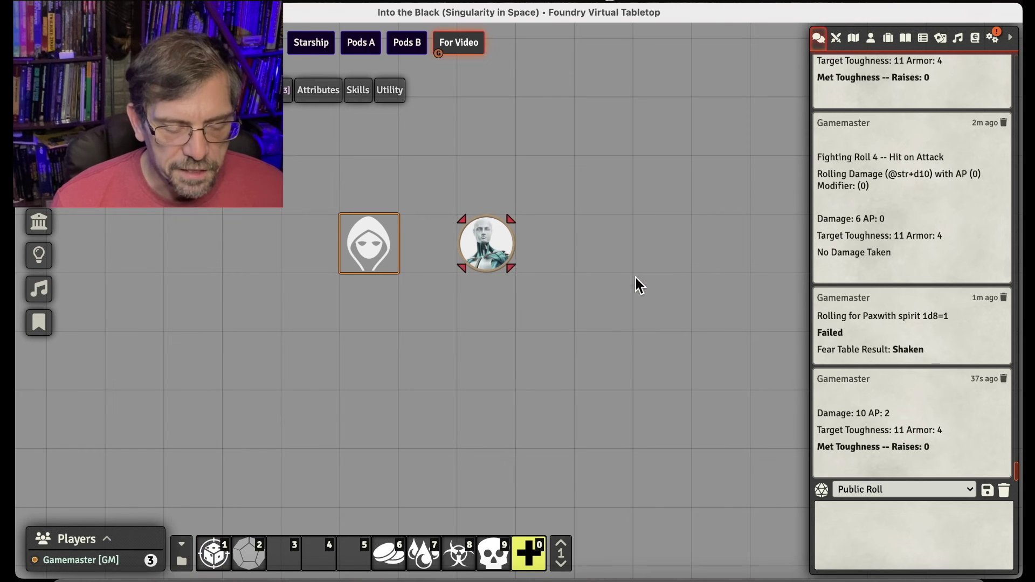